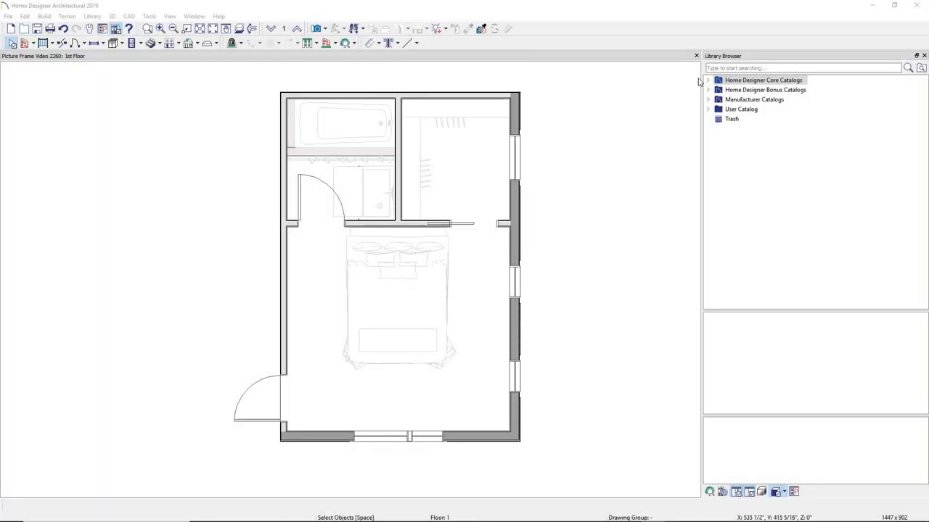
Place the rectangular Profiled Frame from the core interior accessories on the bedroom wall behind the head of the bed.
left_click(709, 80)
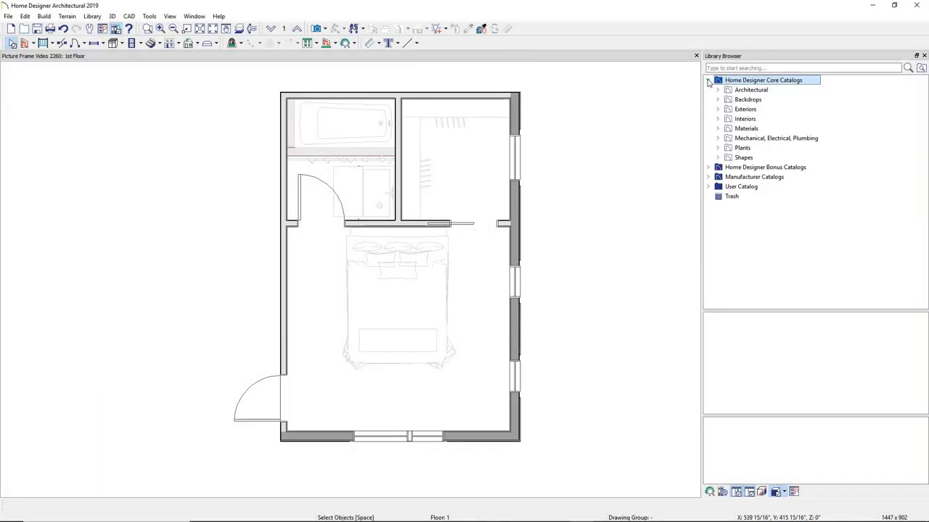
left_click(718, 119)
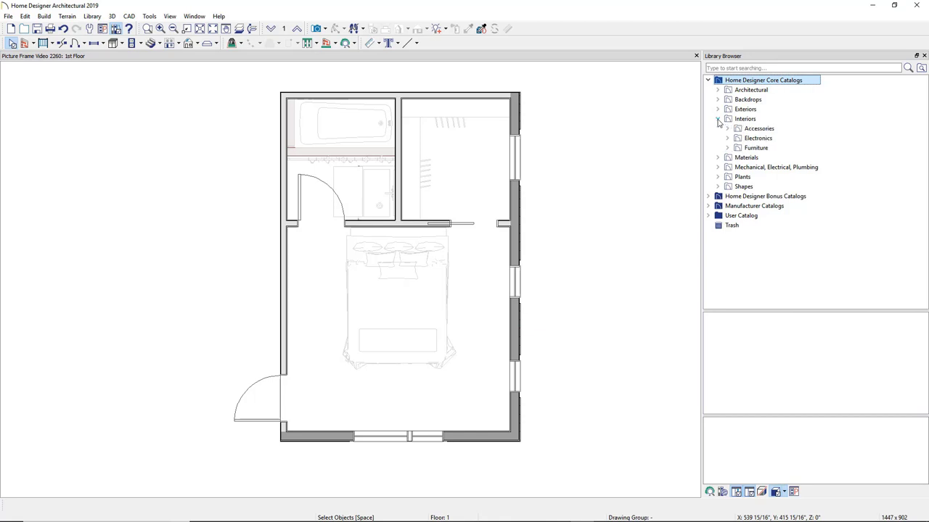
left_click(728, 128)
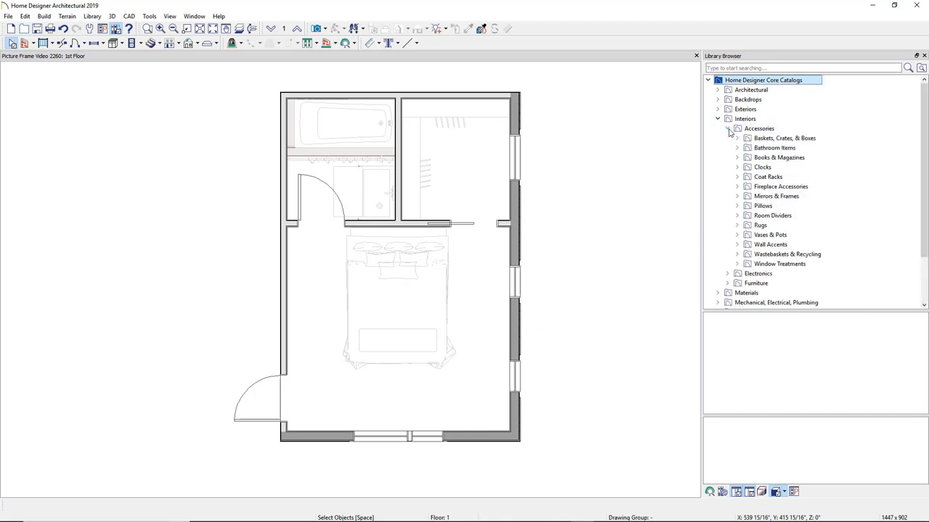
left_click(738, 197)
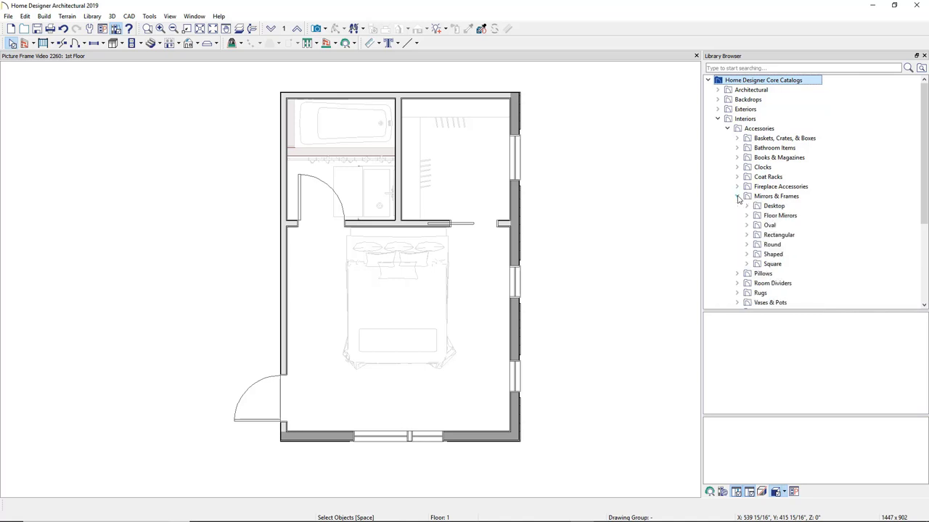
left_click(746, 235)
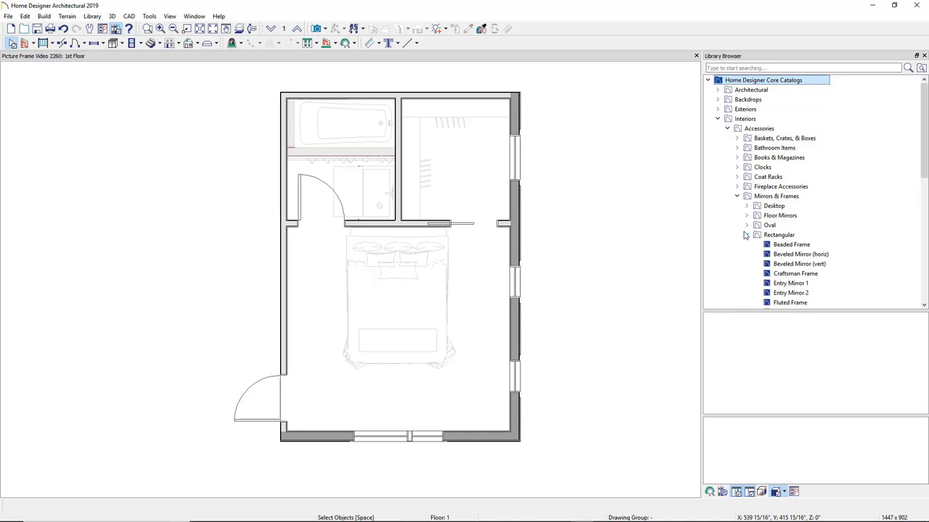
scroll(743, 235, "down", 3)
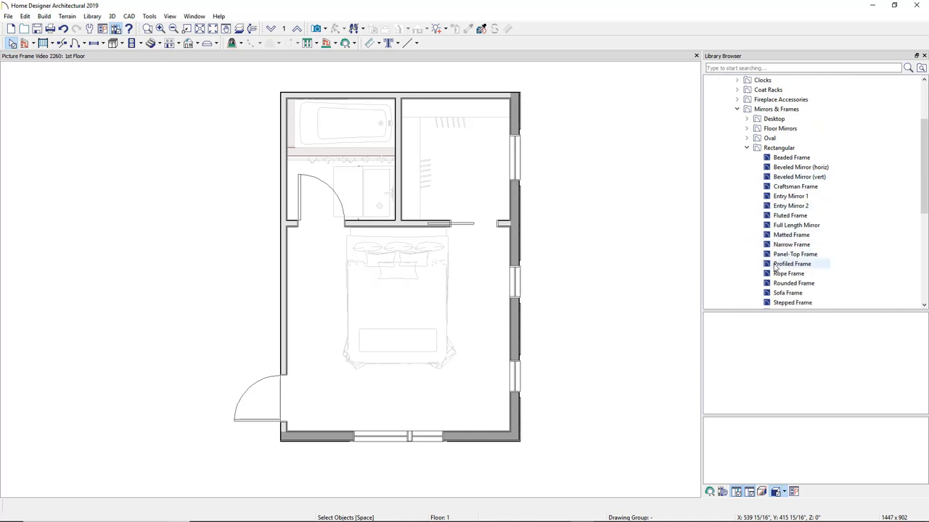
left_click(776, 266)
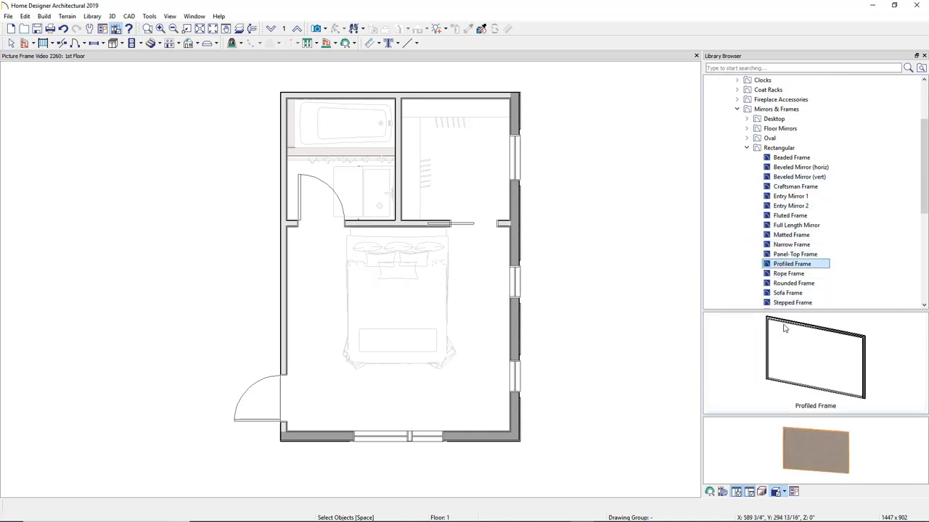
left_click(789, 343)
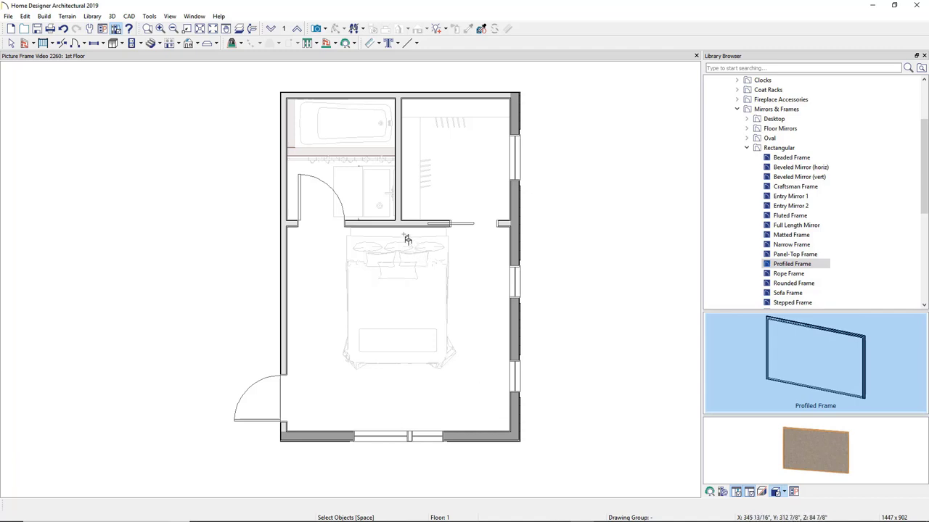
key("space")
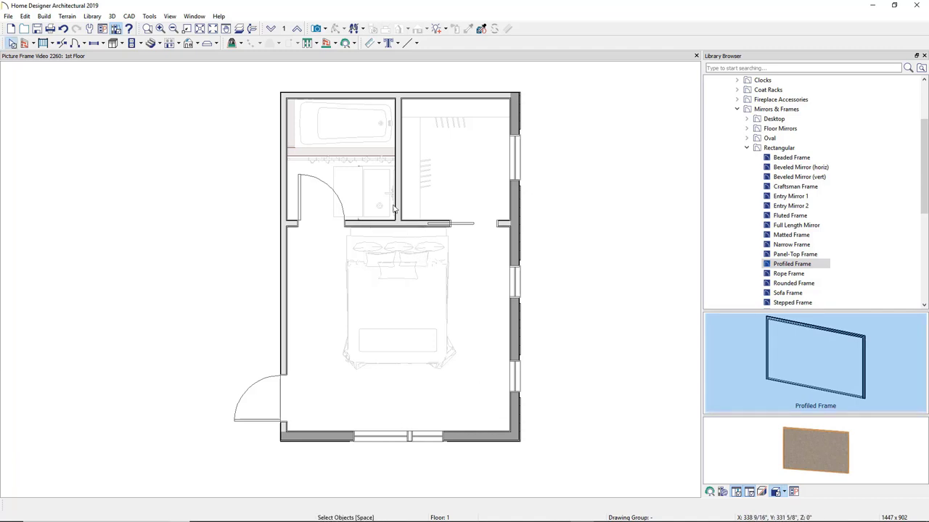
Create a full camera view from the bedroom corner near the entry door, looking toward the bed.
left_click(319, 29)
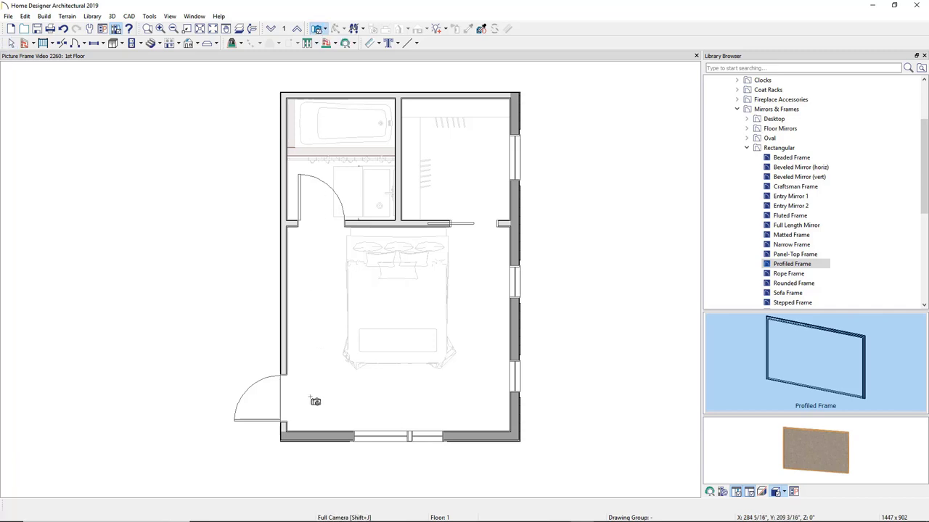
left_click_drag(311, 400, 347, 363)
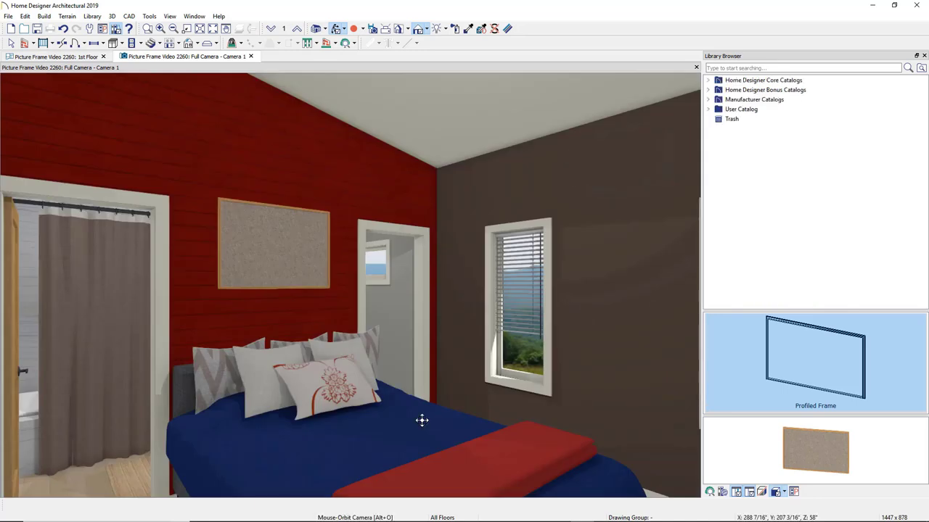
Apply Van Gogh's "Garden of Irises" Painting material from the core artwork catalog to the picture area of the wall frame.
left_click(708, 81)
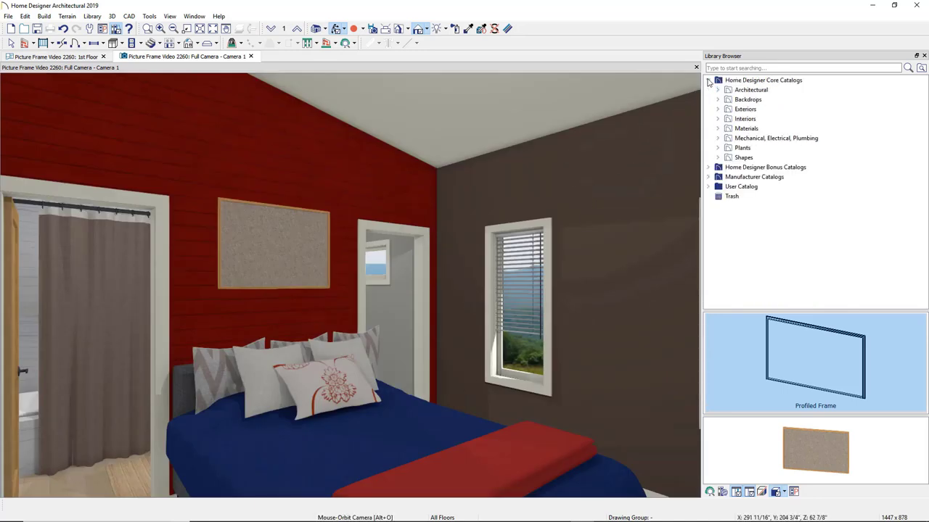
left_click(718, 128)
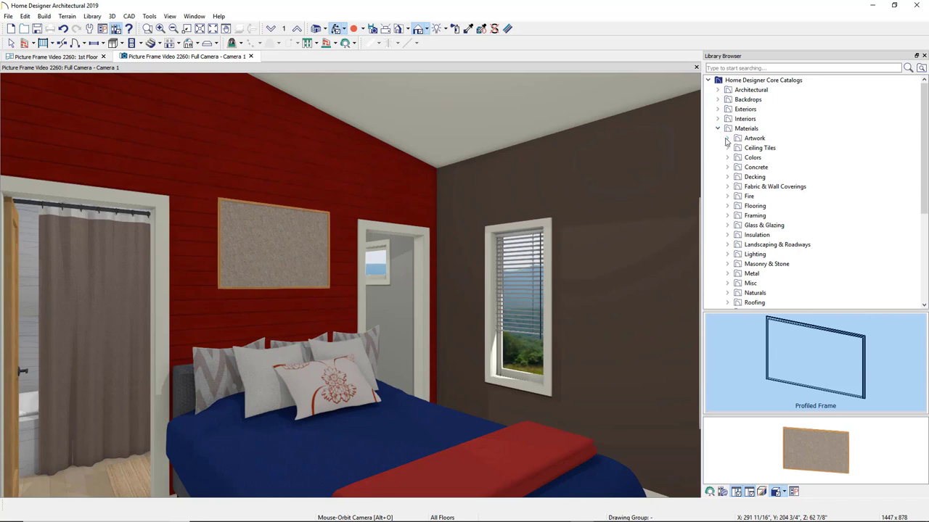
left_click(727, 139)
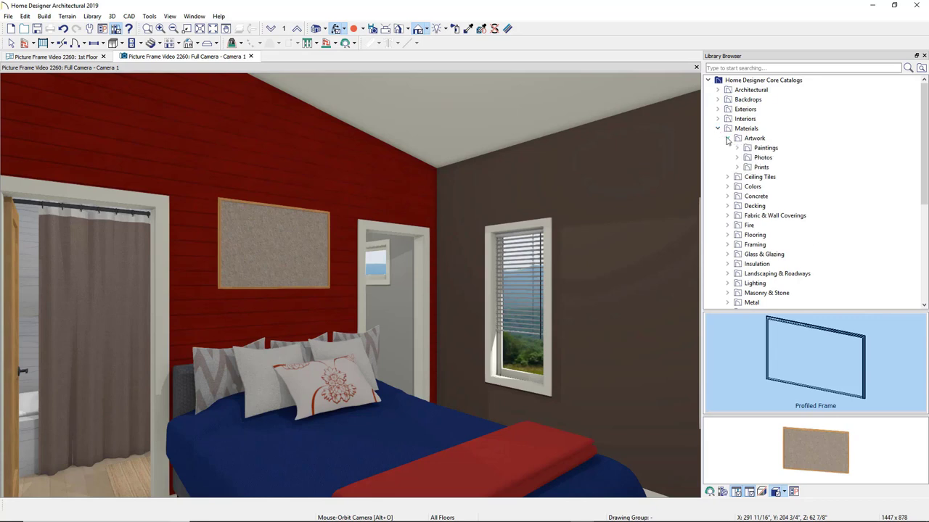
left_click(737, 148)
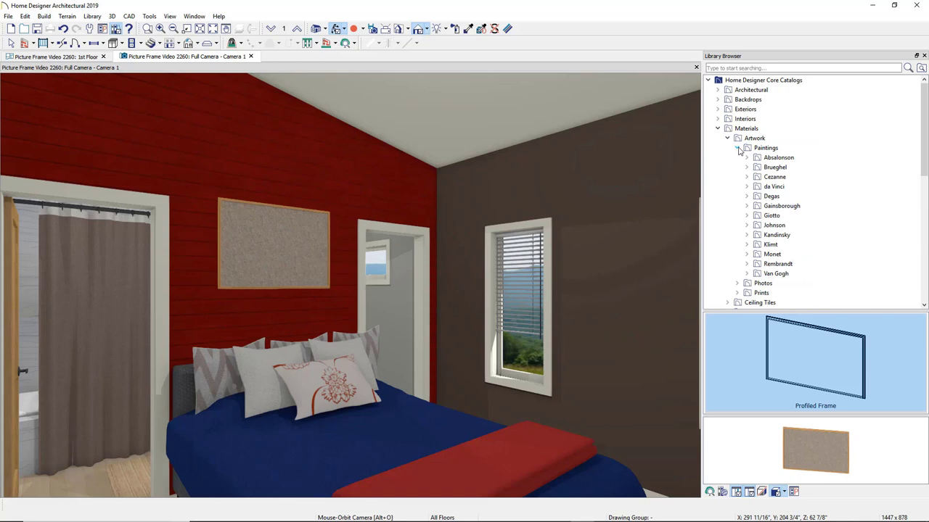
left_click(747, 274)
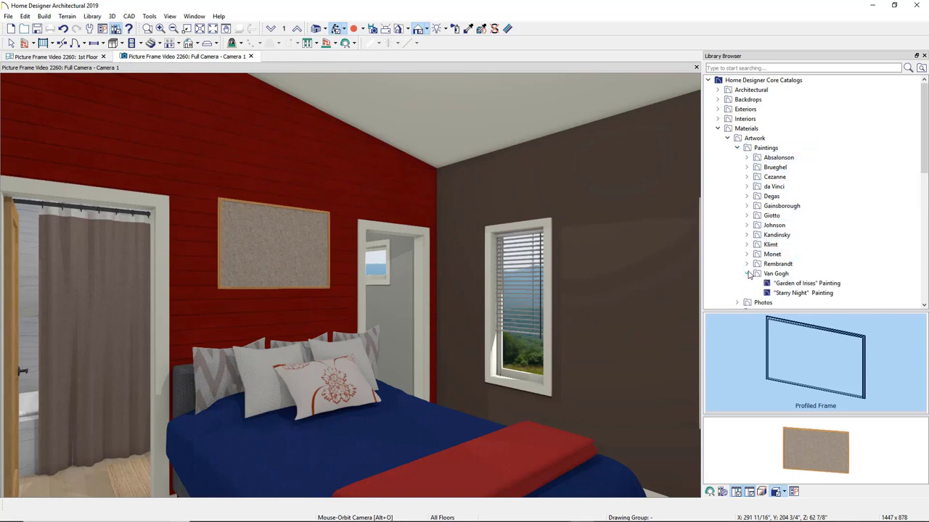
left_click(792, 284)
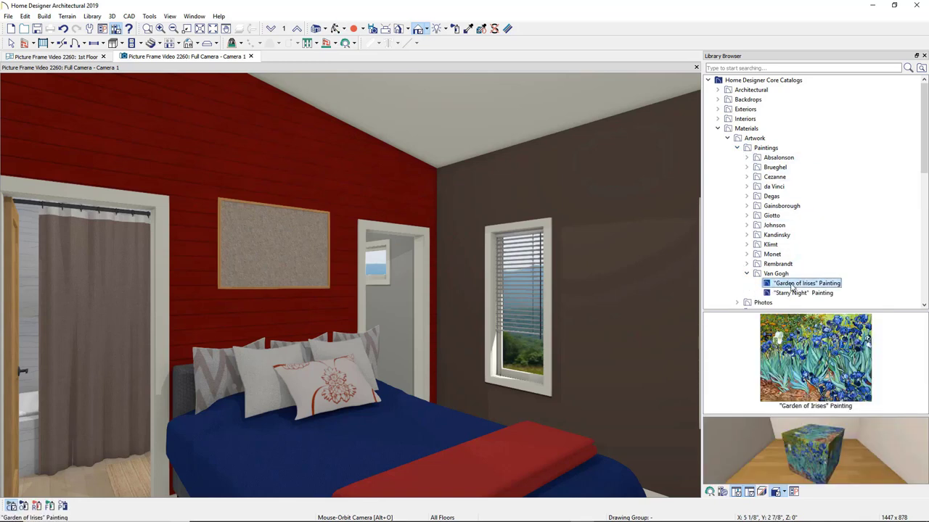
left_click(803, 370)
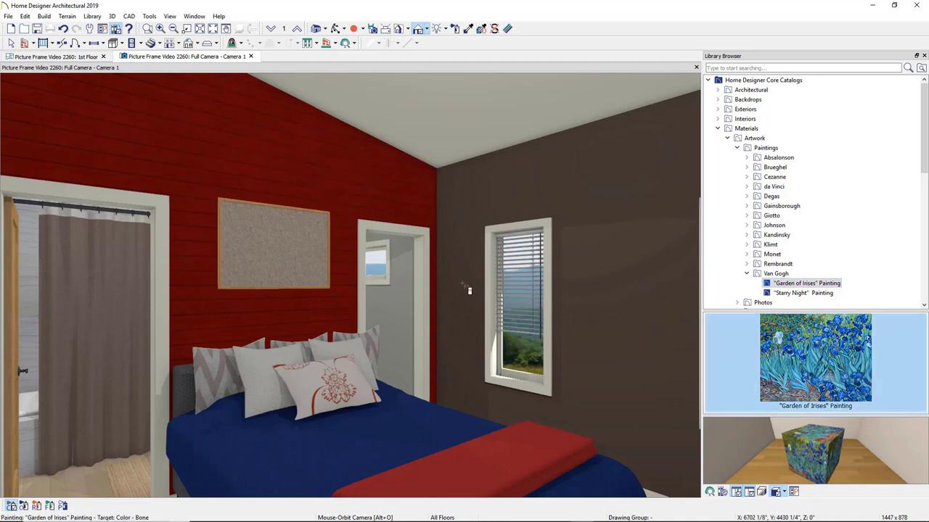
left_click(298, 267)
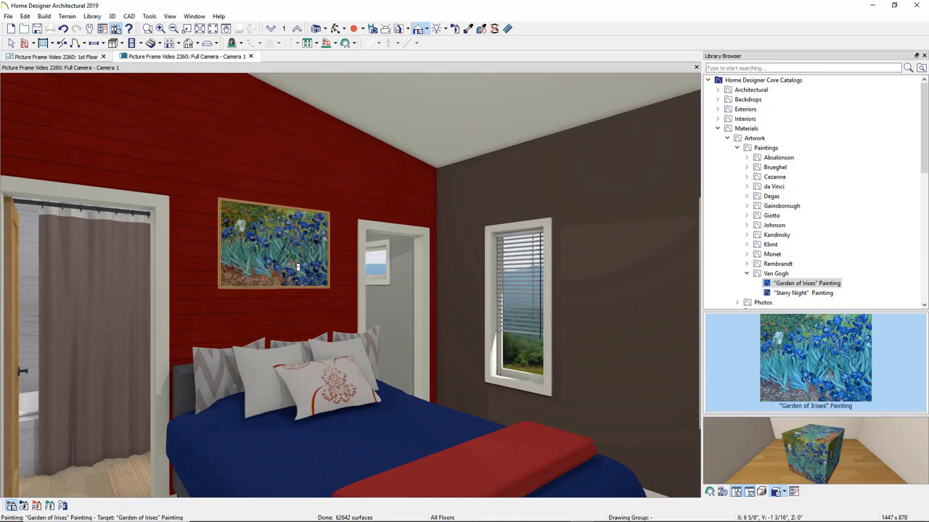
key("space")
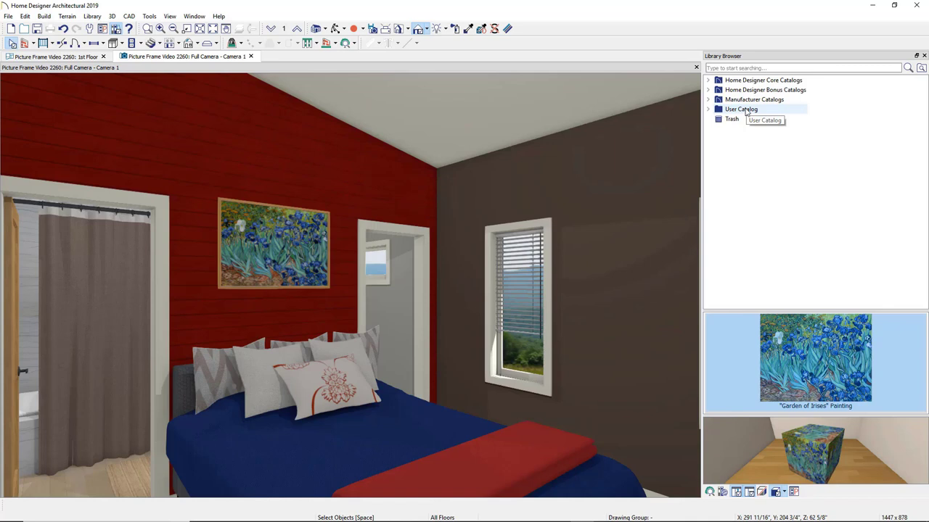
Start a new material in the User Catalog and name it Boat Artwork.
left_click(767, 110)
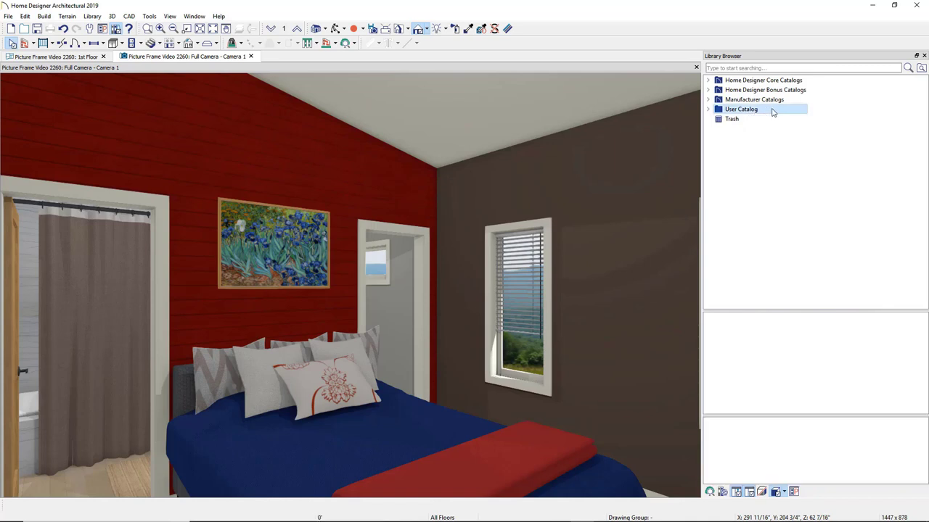
right_click(773, 111)
mouse_move(794, 132)
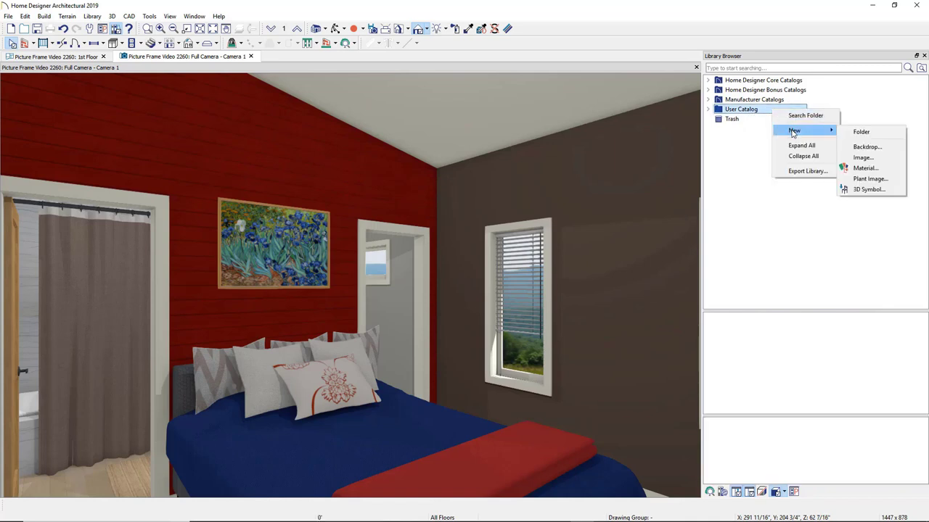
left_click(887, 170)
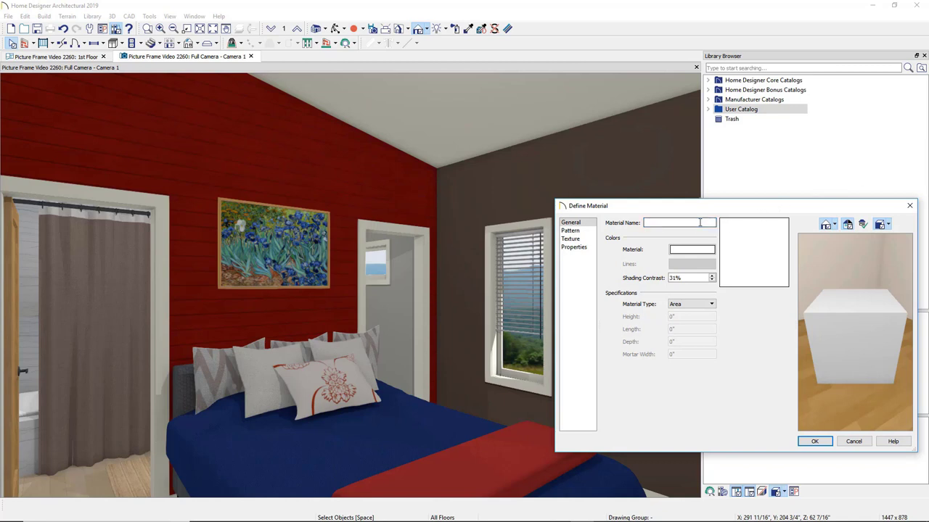
type("Boat Artwork")
Use the image blue-1593877_1920.jpg from the Photos folder as the material's texture source.
left_click(570, 239)
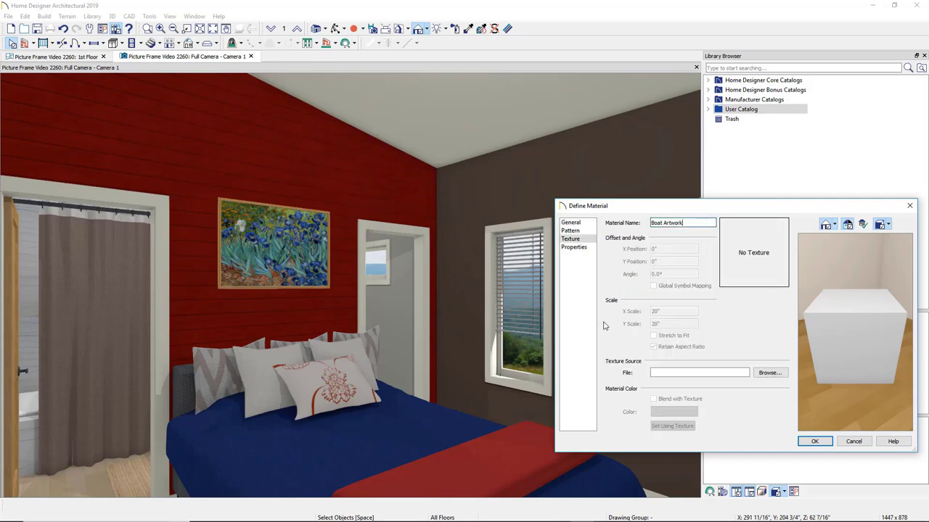
left_click(768, 375)
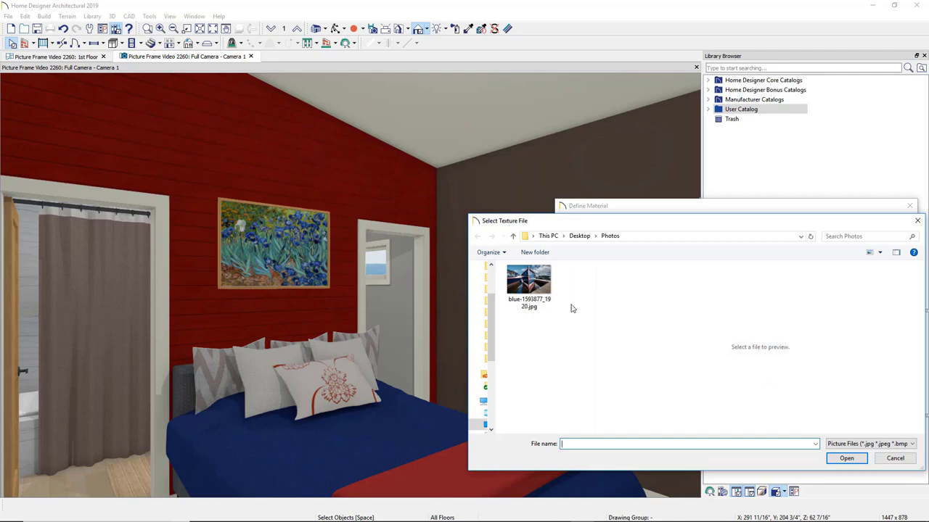
left_click(531, 285)
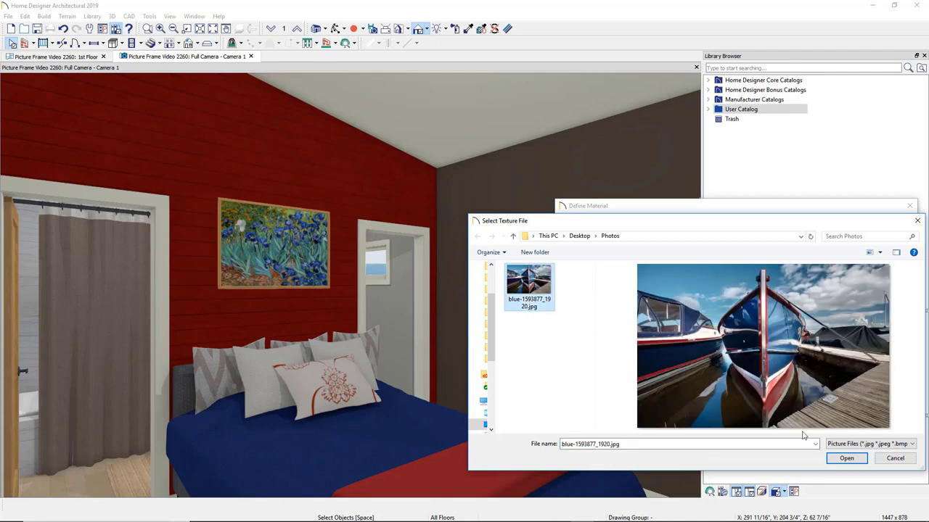
left_click(845, 458)
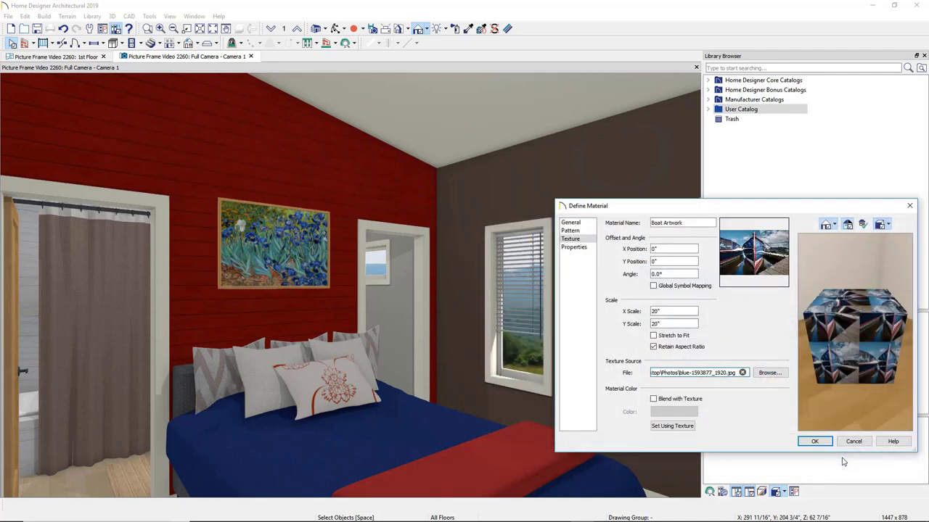
Set the Boat Artwork texture to Stretch to Fit and accept the material definition.
mouse_move(874, 319)
left_mouse_down()
mouse_move(846, 359)
mouse_move(884, 286)
mouse_move(840, 294)
mouse_move(883, 285)
mouse_move(878, 334)
left_mouse_up()
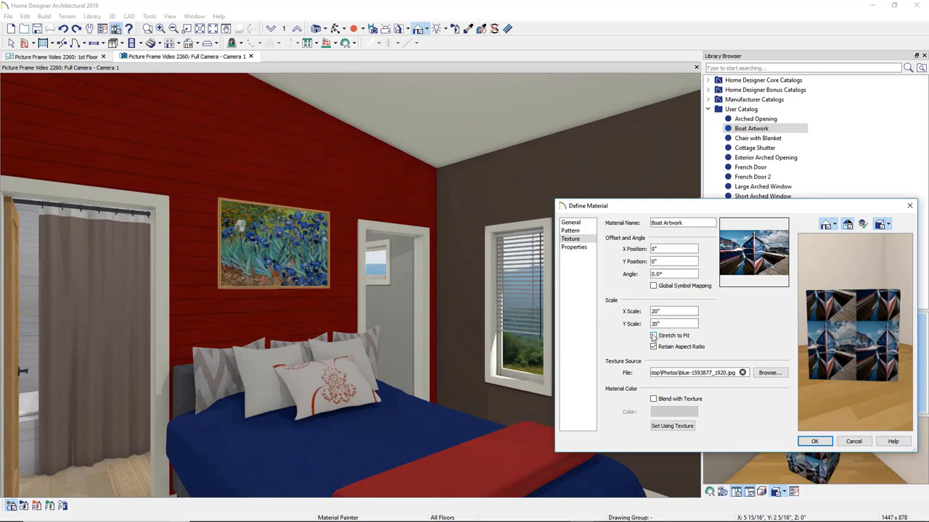
left_click(658, 337)
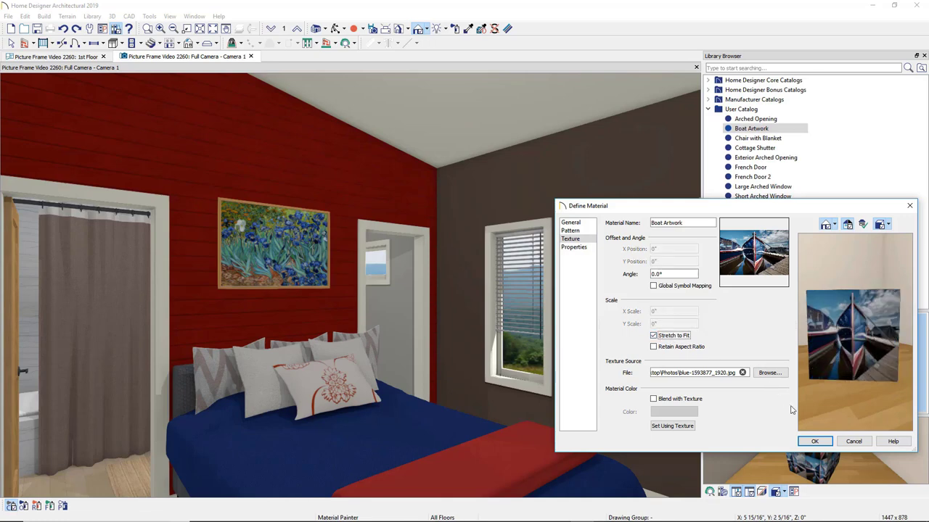
left_click(814, 442)
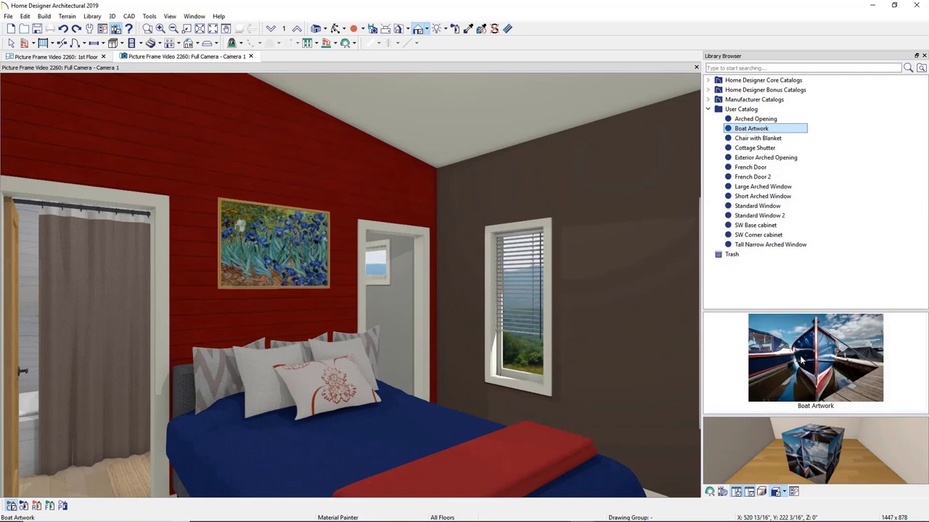
Apply the Boat Artwork material to the picture area of the frame above the bed.
left_click(802, 361)
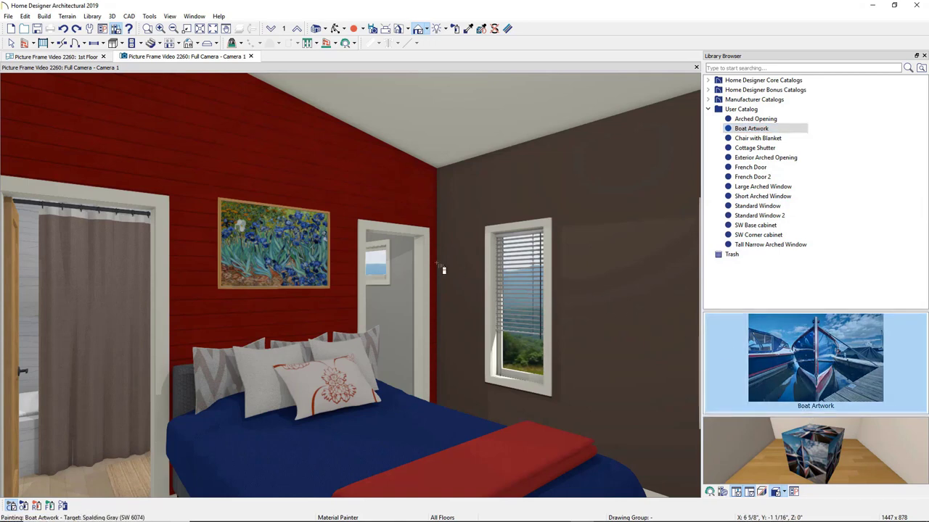
left_click(298, 255)
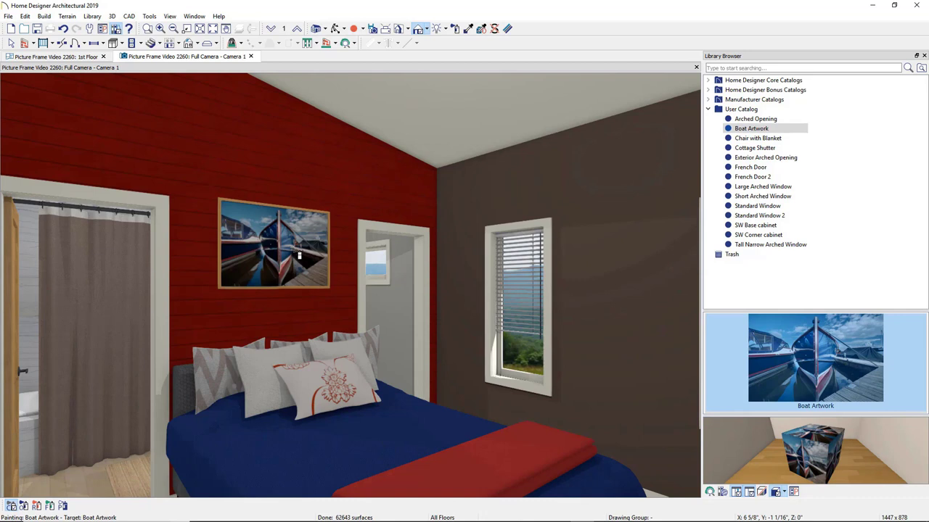
key("space")
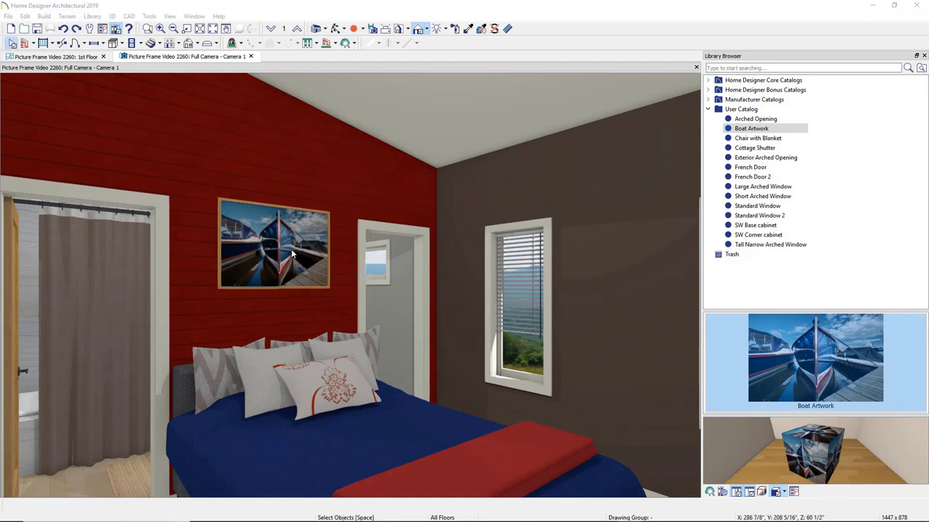
Enlarge the picture frame above the bed by widening it to about 44" and extending its lower edge downward.
left_click(291, 249)
left_click_drag(330, 249, 344, 250)
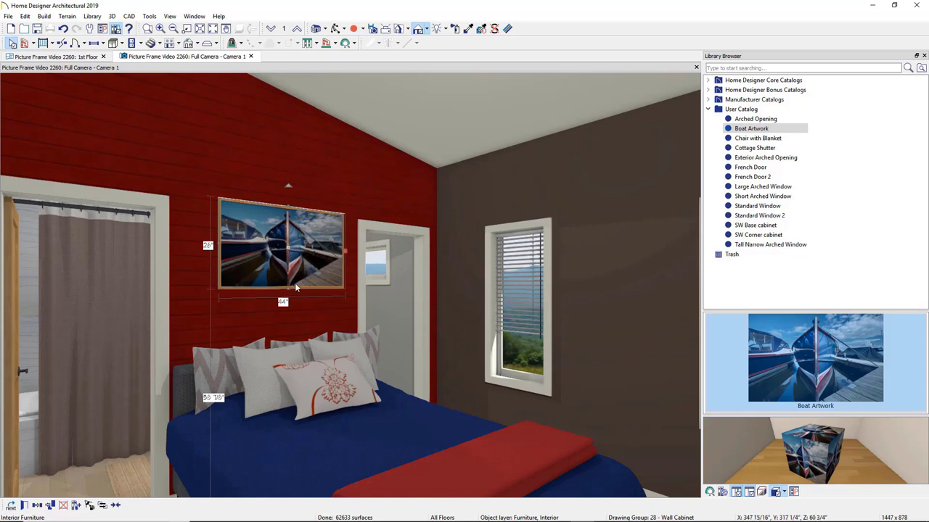
left_click_drag(288, 289, 290, 304)
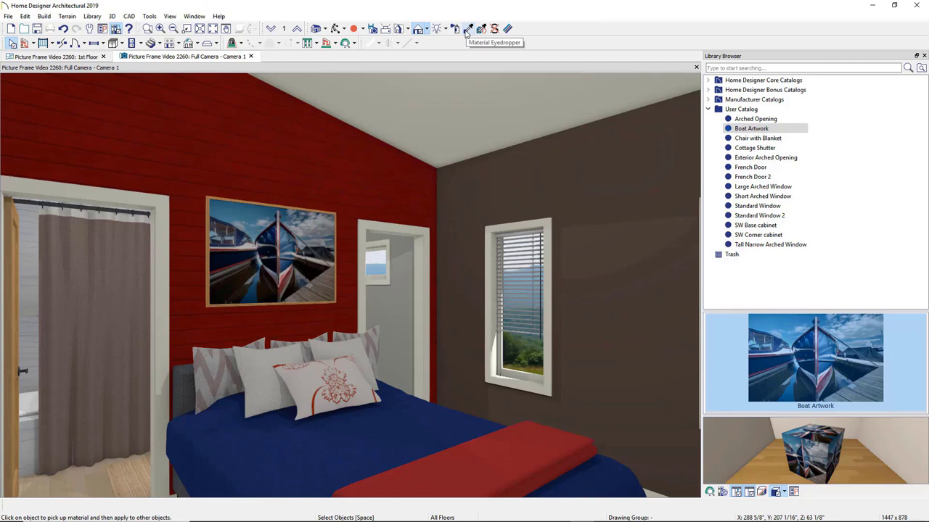
Sample the Color - Bone material from the closet doorway trim and apply it to the picture frame's border.
left_click(467, 29)
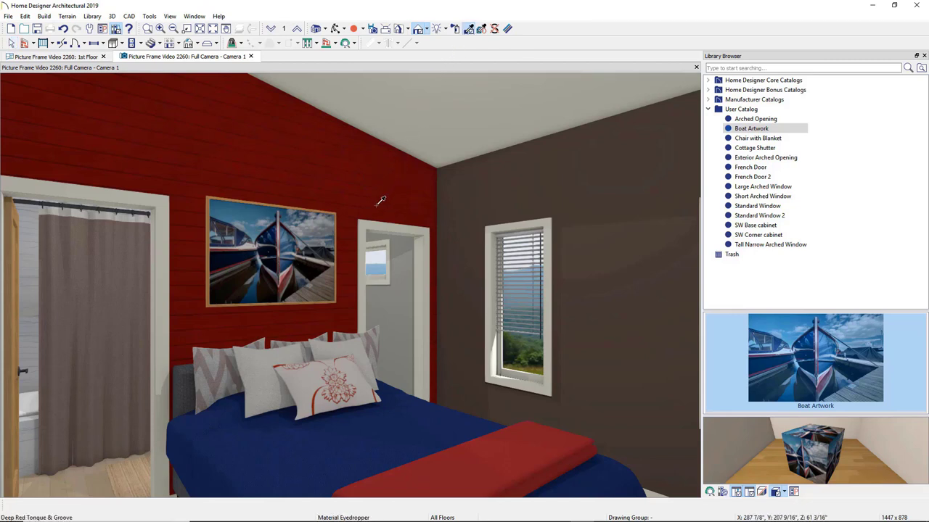
left_click(373, 220)
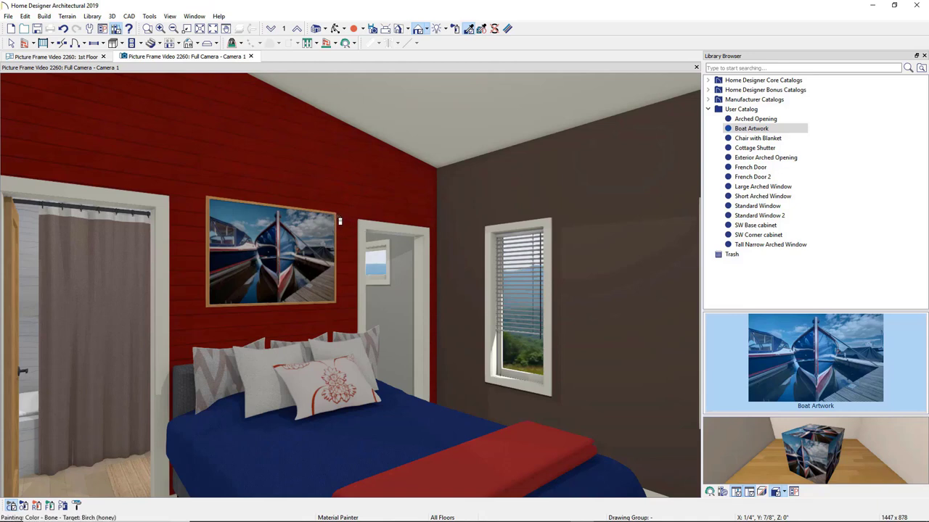
left_click(339, 220)
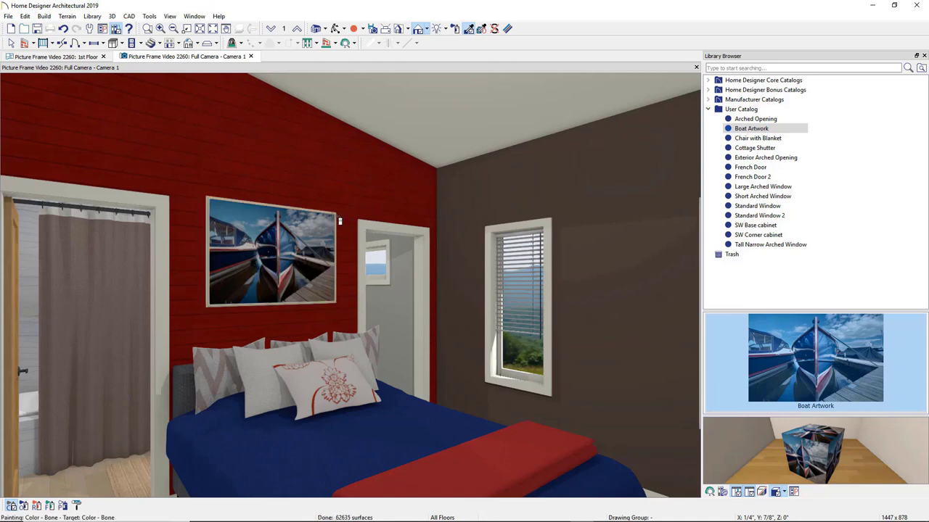